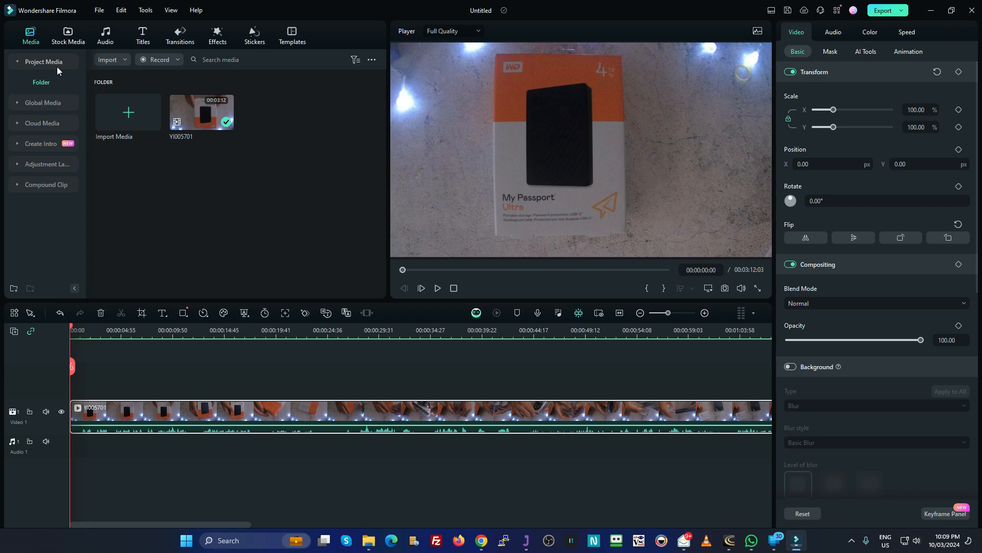
Step: Turn on Auto Normalization for the YI005701 clip's audio
click(834, 32)
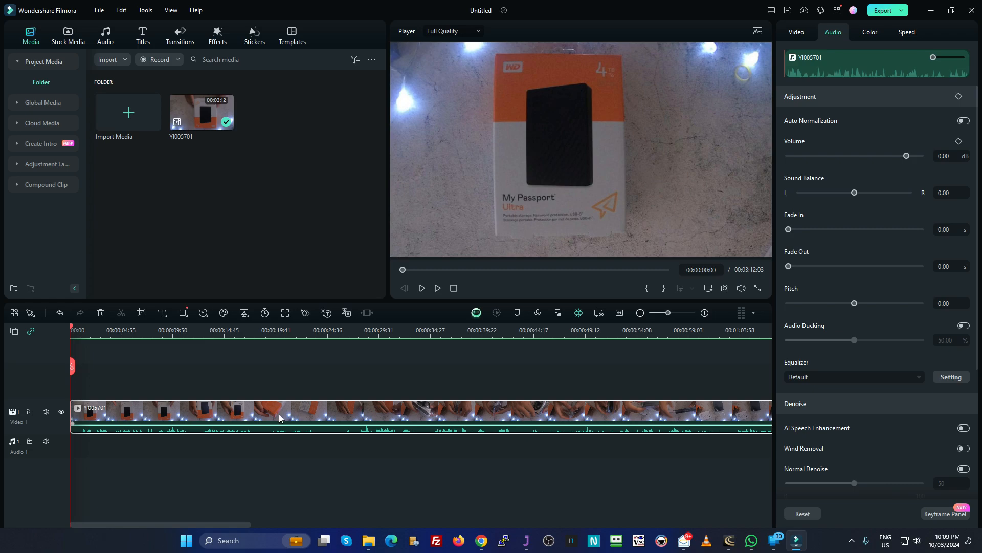
click(963, 121)
Step: Add the Mosaic effect from the favourite effects on a track above the video, at the start of the timeline
click(217, 37)
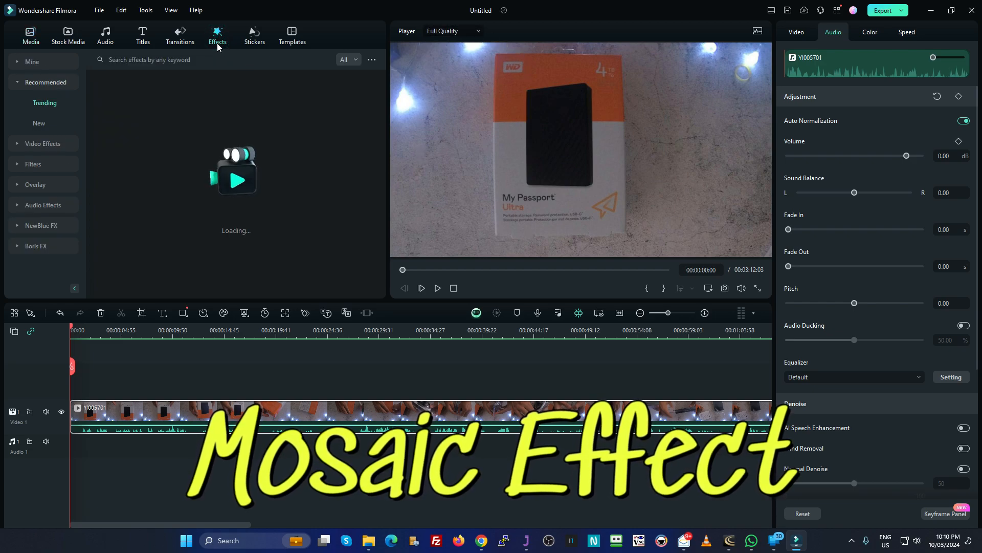
click(10, 62)
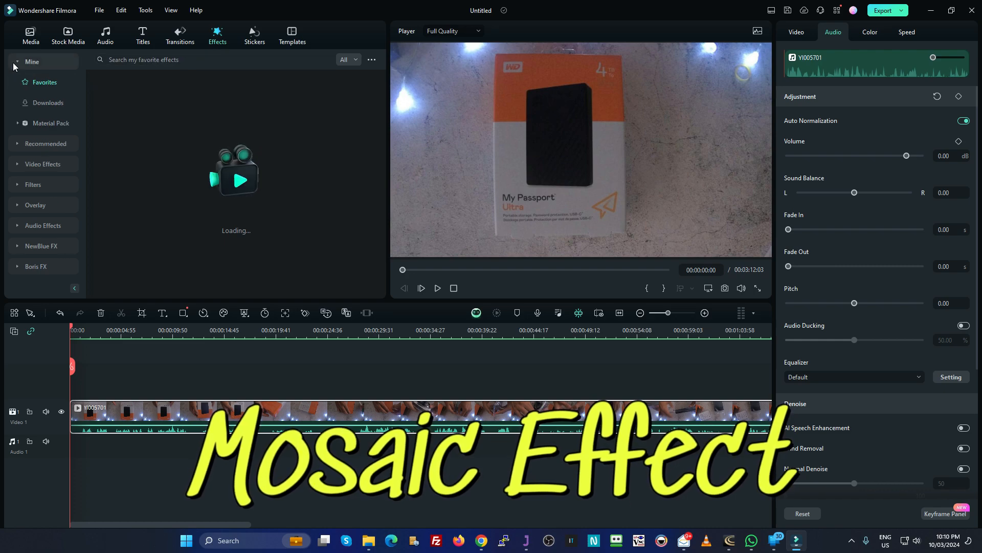
click(38, 87)
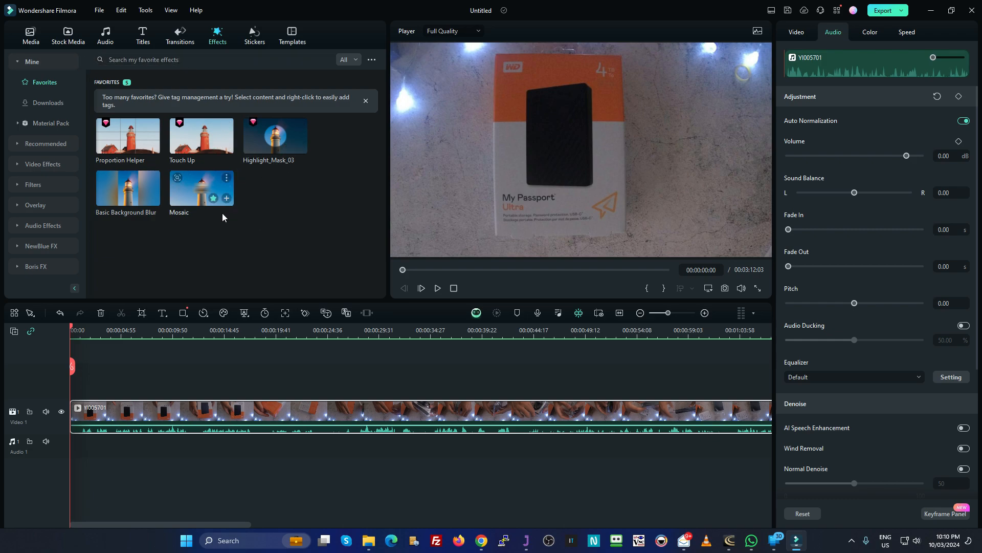
drag(189, 195, 84, 399)
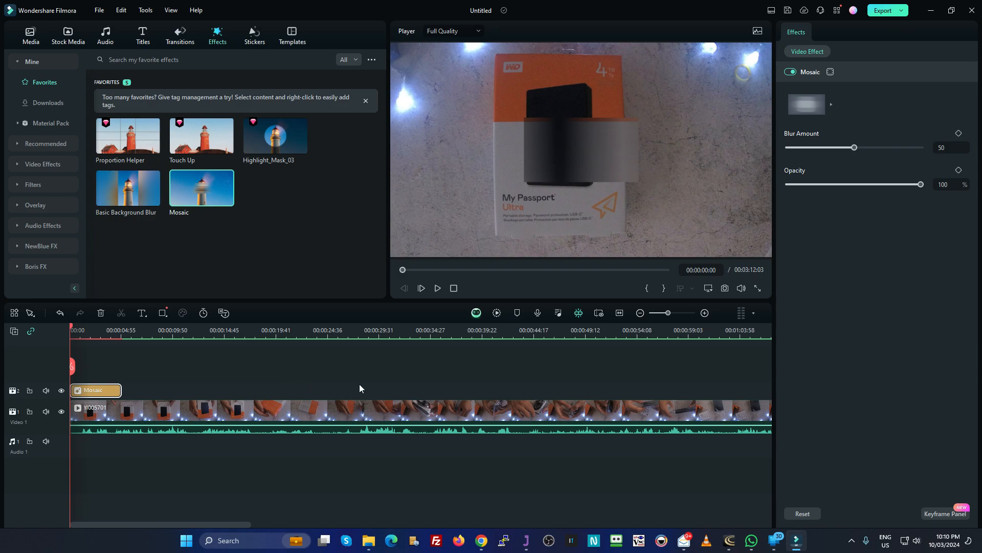
Step: Flatten the mosaic area and move it over the "My Passport Ultra" text on the box
click(563, 156)
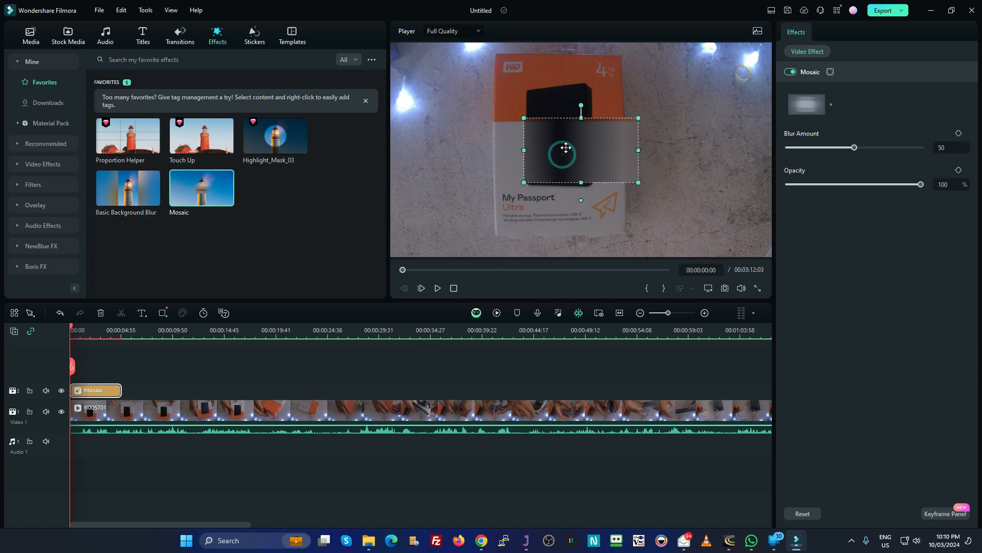
drag(581, 183, 555, 204)
click(554, 207)
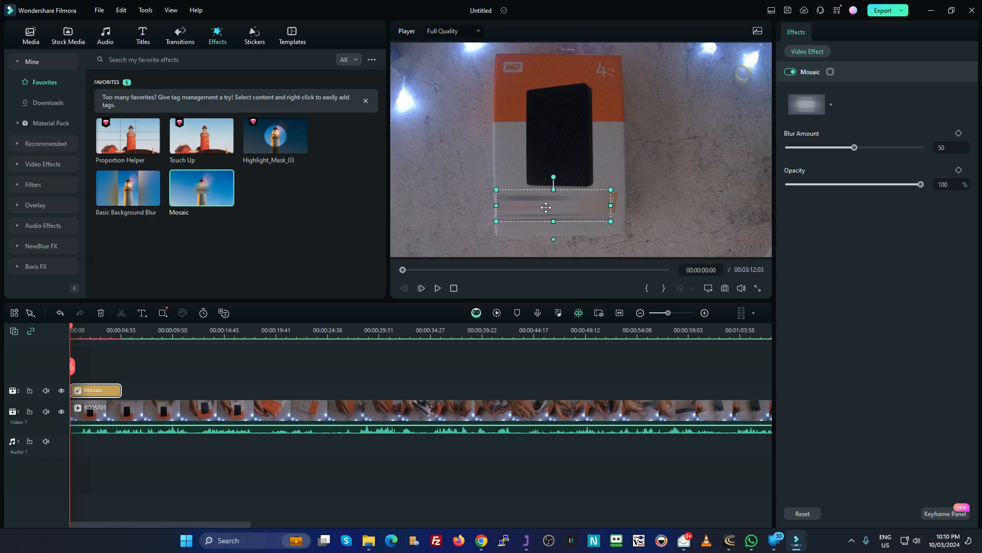
Step: Set the Mosaic effect's blur amount to 67 and nudge its area slightly sideways over the box text
drag(854, 147, 897, 149)
mouse_move(919, 184)
mouse_down()
mouse_move(822, 187)
mouse_move(920, 189)
mouse_up()
drag(899, 148, 878, 148)
mouse_move(561, 207)
mouse_down()
mouse_move(561, 229)
mouse_move(563, 207)
mouse_up()
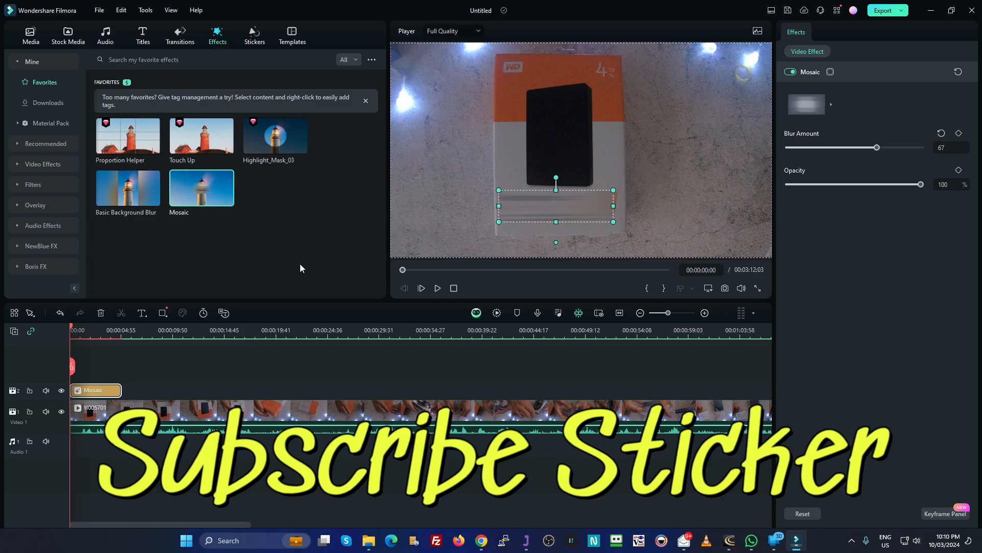
Step: Add the favourite Channel Subscribe sticker to the track above the video at about 00:01:03
click(255, 36)
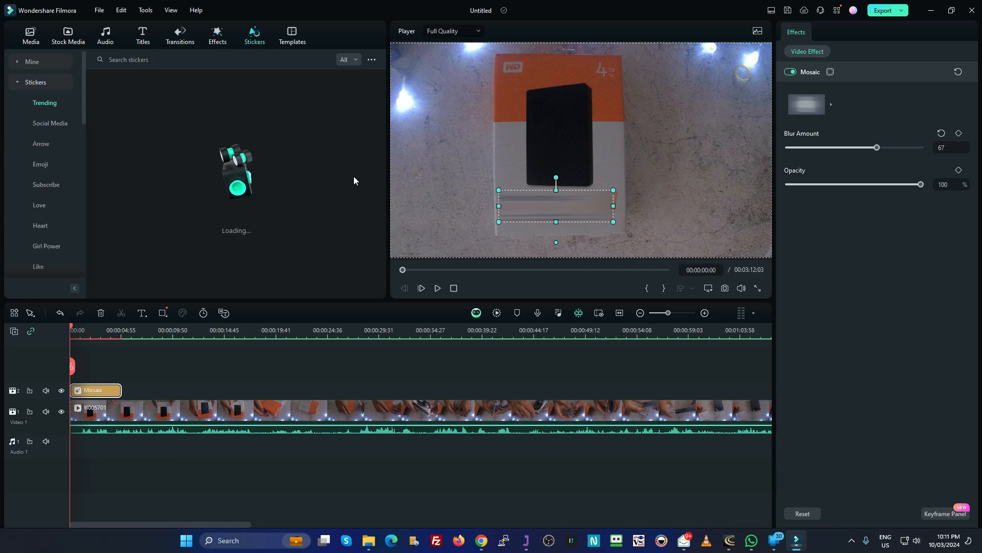
click(39, 63)
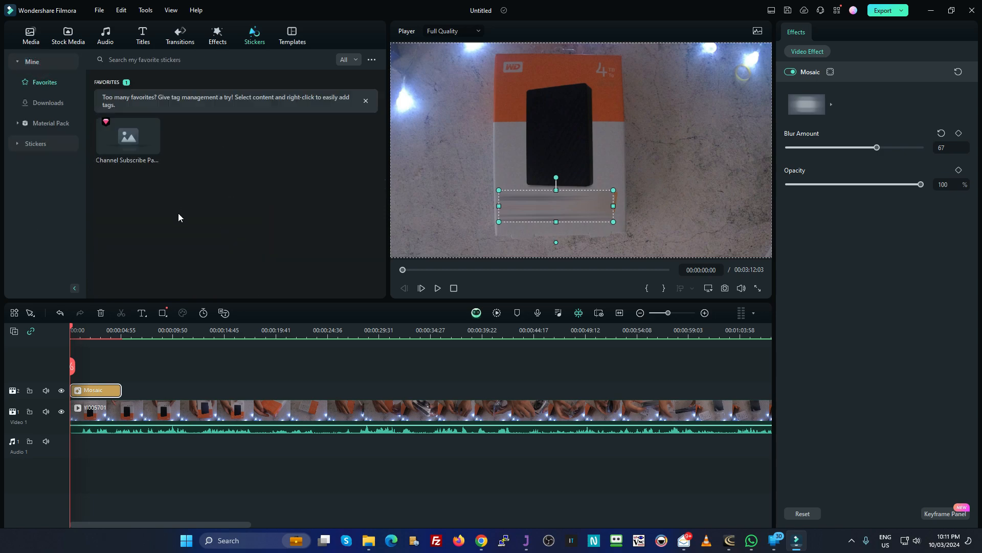
drag(112, 140, 737, 391)
drag(245, 524, 326, 538)
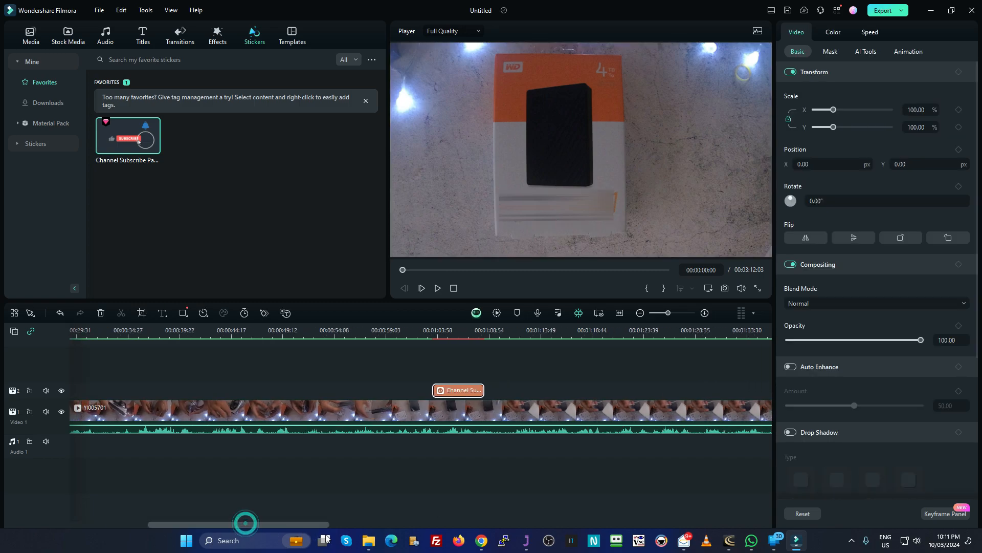
Step: Play the video from the start of the subscribe sticker to preview its animation, and pause before it ends
click(430, 331)
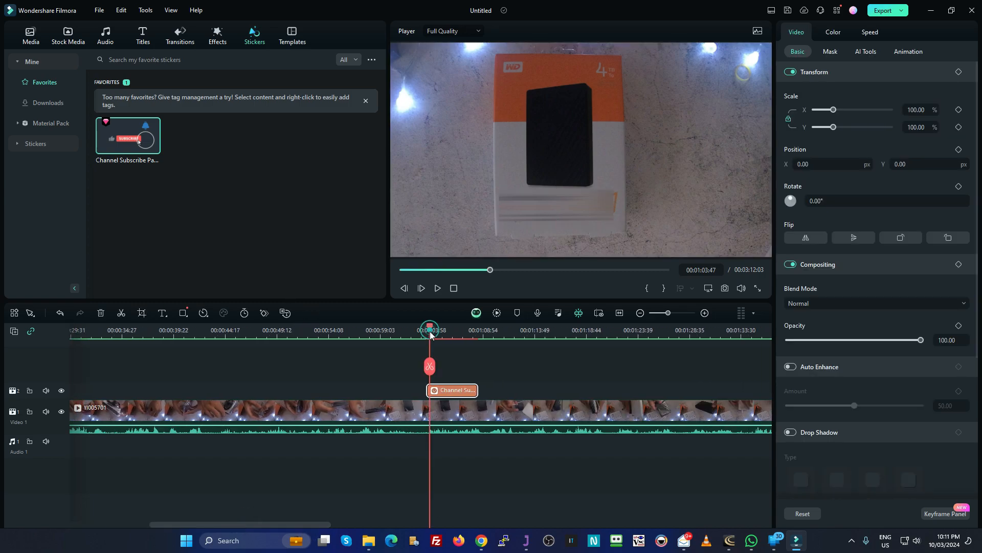
key(space)
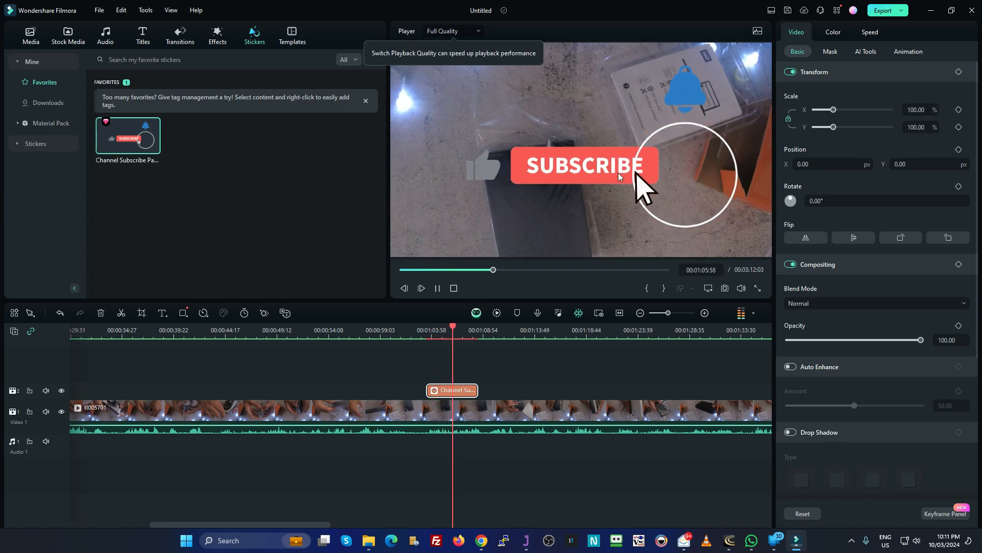
key(space)
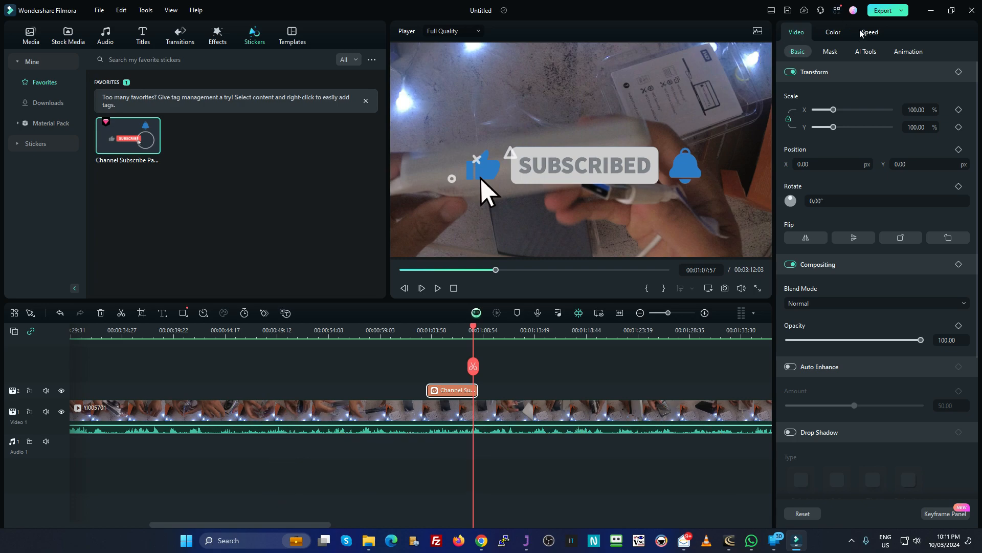
Step: Start an export and choose the video frame with the black drive lying on the table as thumbnail, opening it for editing
click(877, 15)
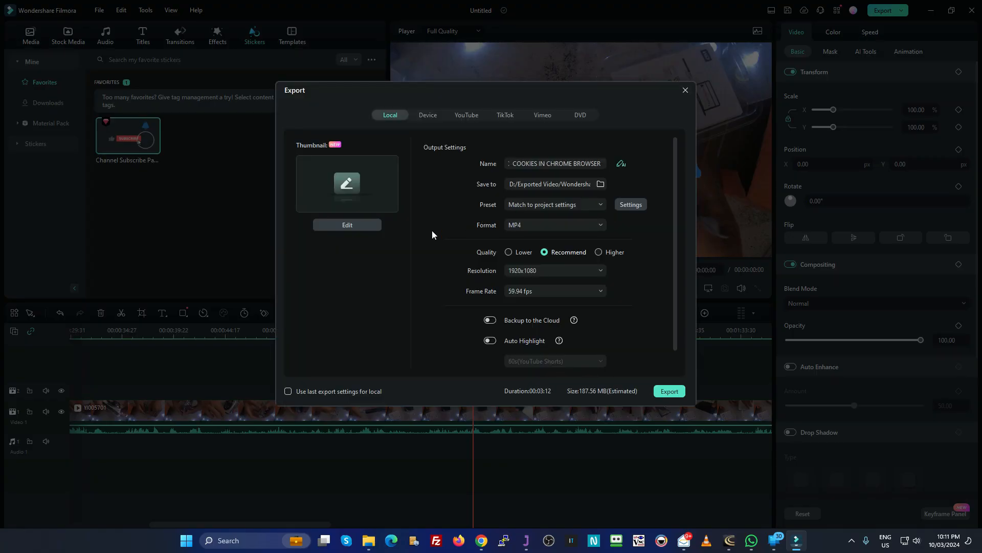
click(355, 228)
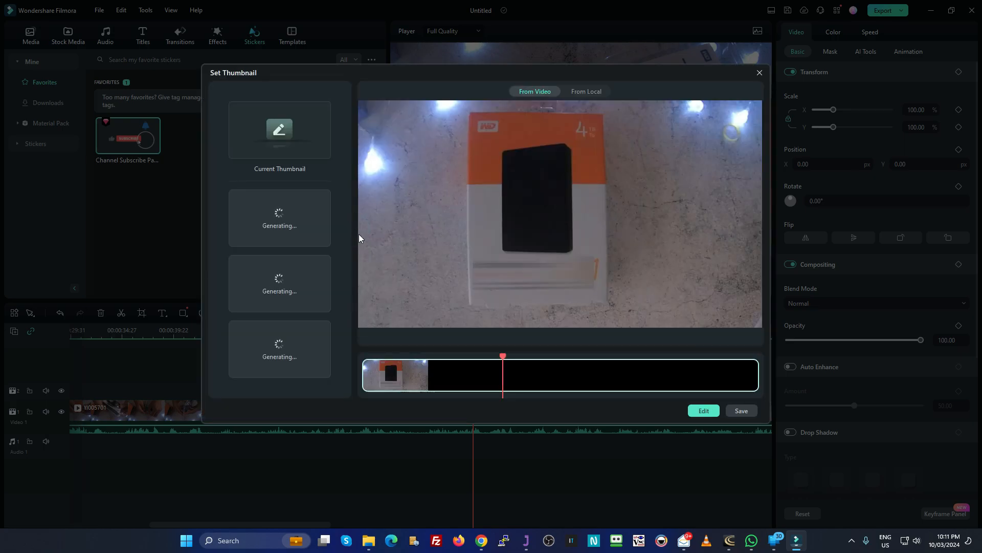
drag(503, 360, 589, 376)
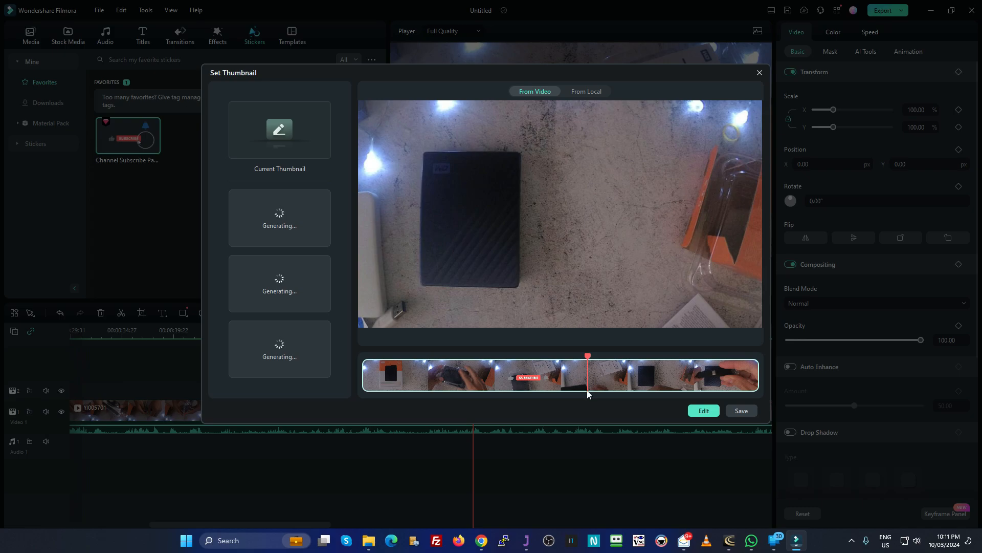
click(704, 411)
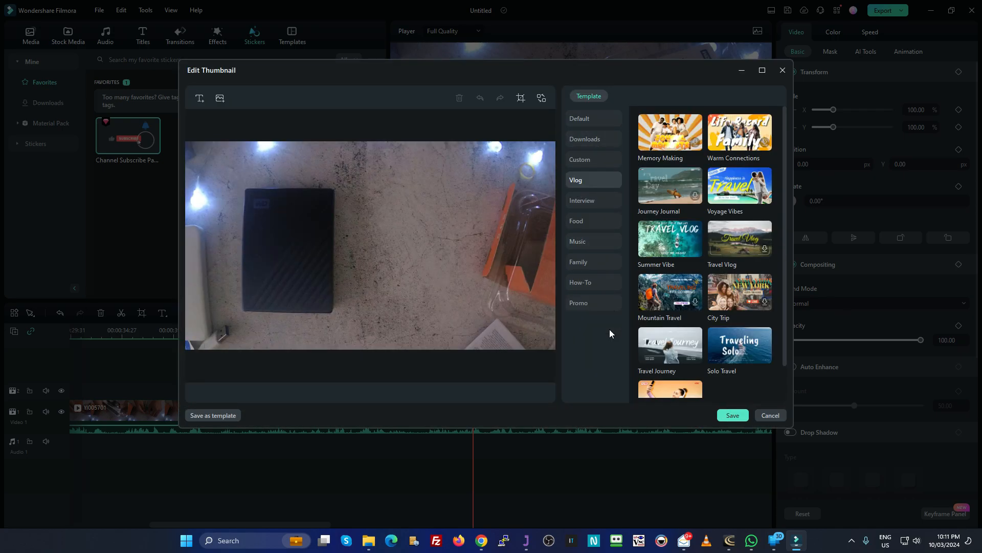
Step: Apply the How-To template "How to05" to the thumbnail
scroll(677, 314, down, 1)
click(594, 287)
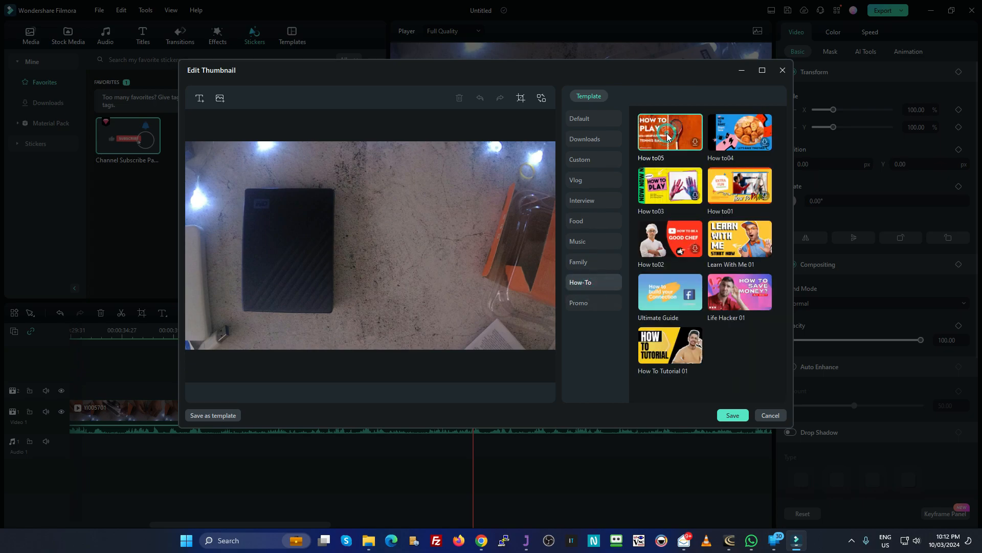
click(667, 137)
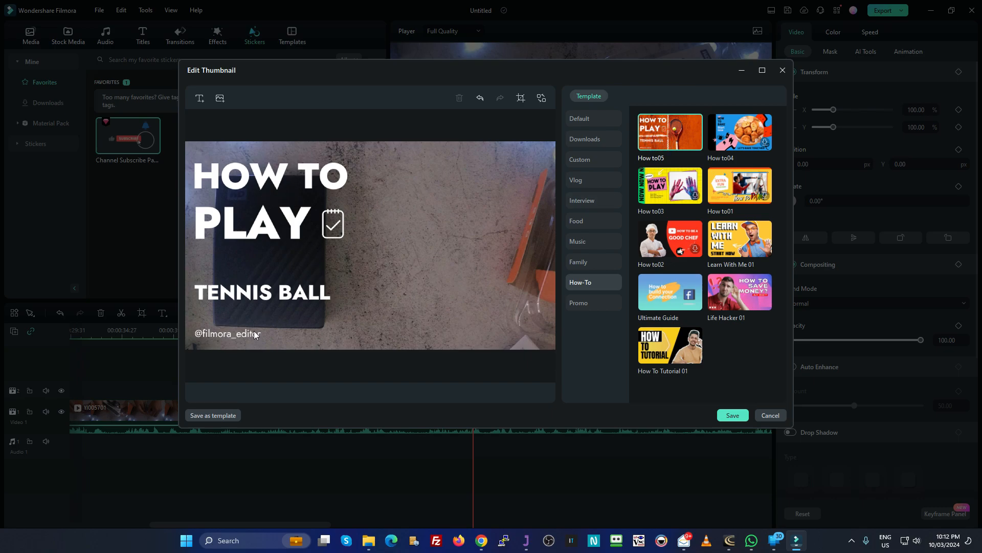
click(239, 337)
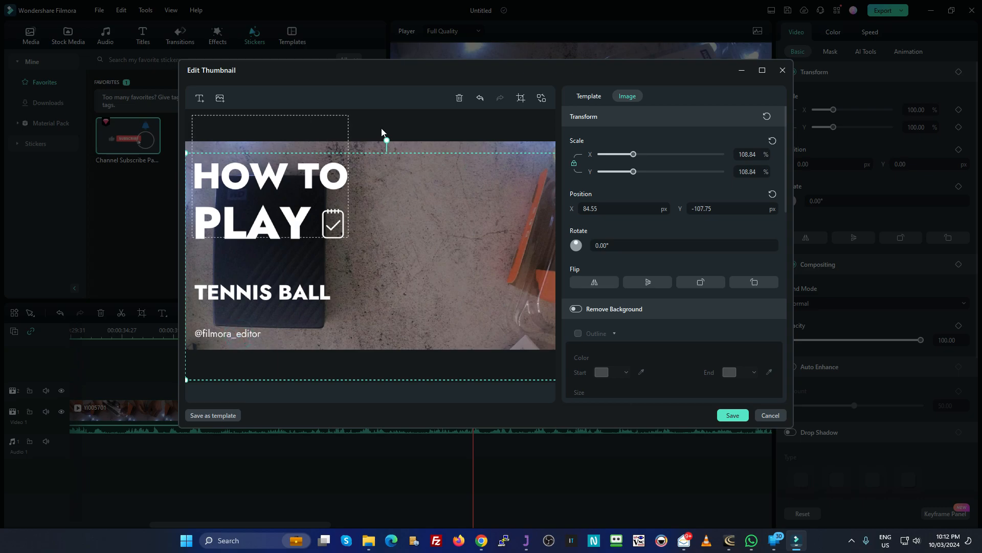
click(199, 98)
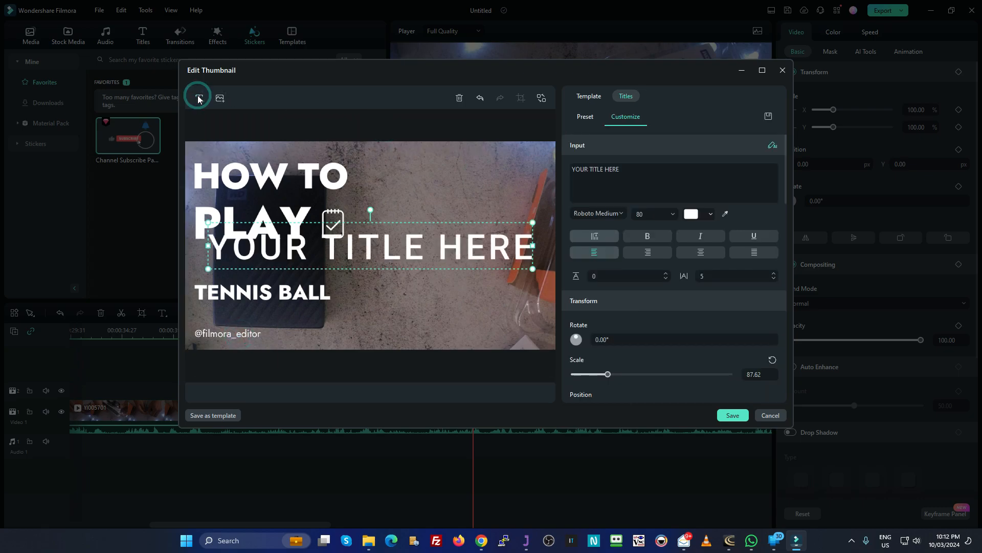
key(Delete)
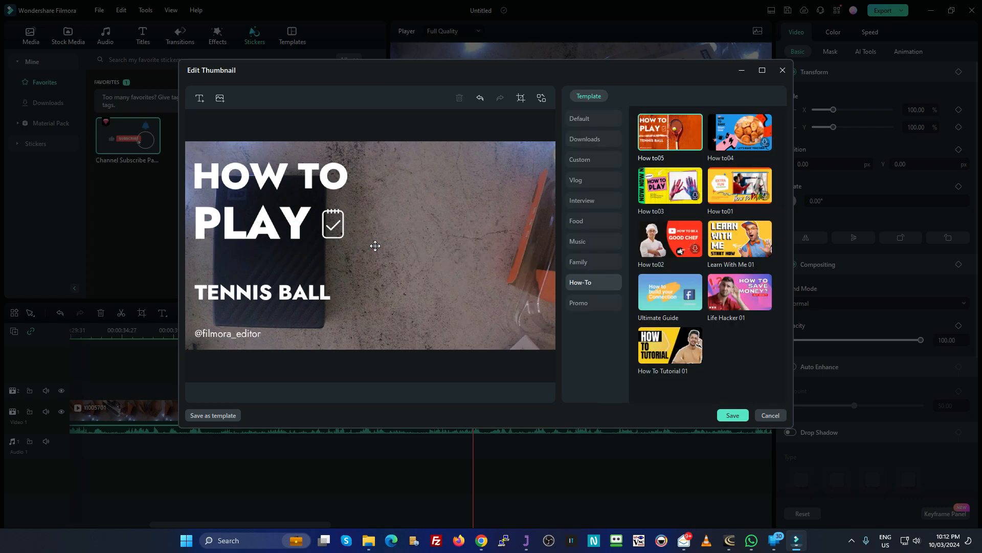
Step: Save the edited thumbnail and close the export settings without exporting
click(732, 414)
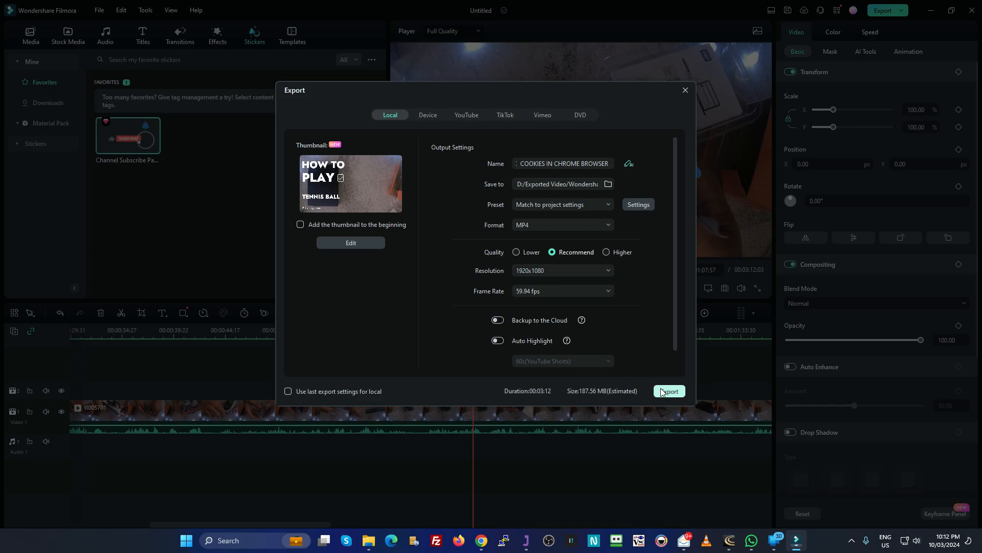
click(685, 91)
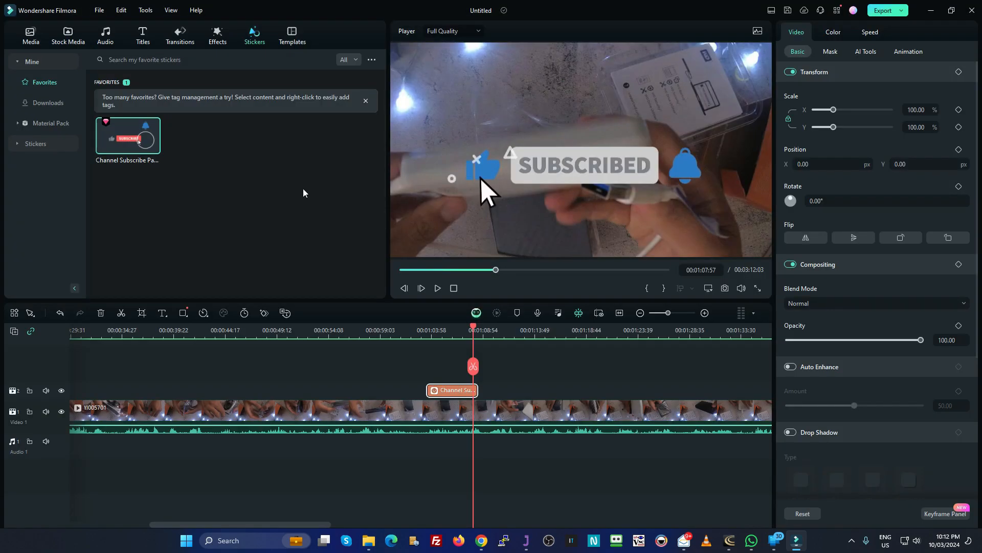
Step: Show the recording options for the project media to find the voiceover recording
click(36, 38)
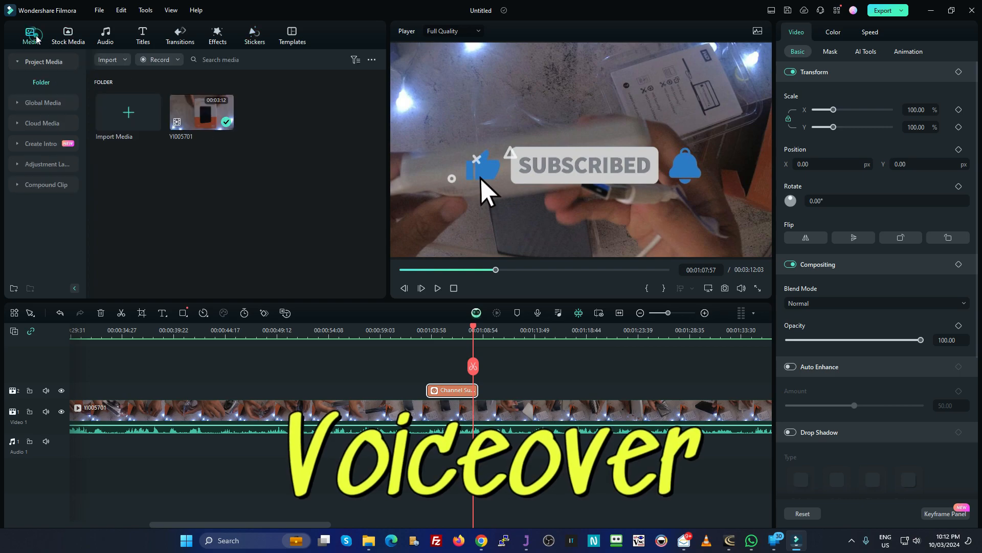
click(176, 60)
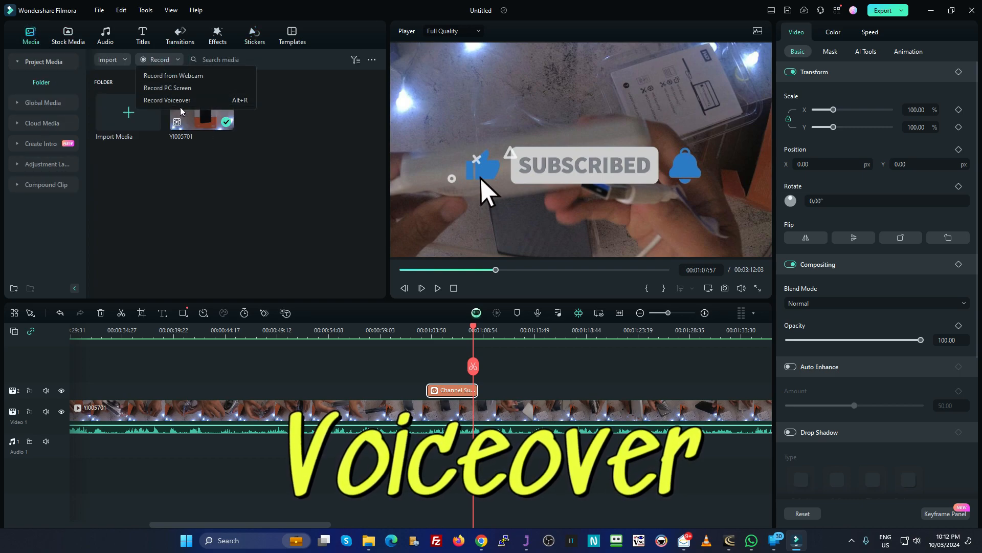